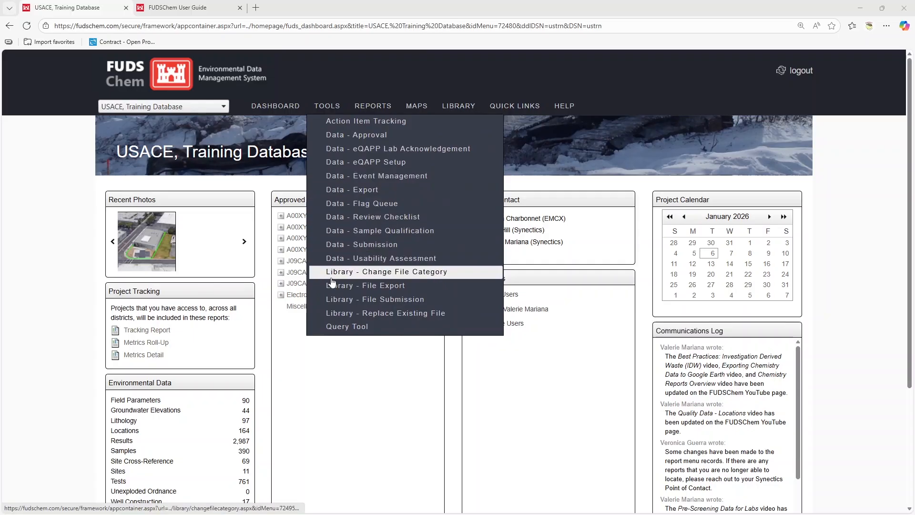
Open the Library File Submission page and upload the Laboratory Report, SDG 05252025A PDF from the example upload folder.
left_click(448, 299)
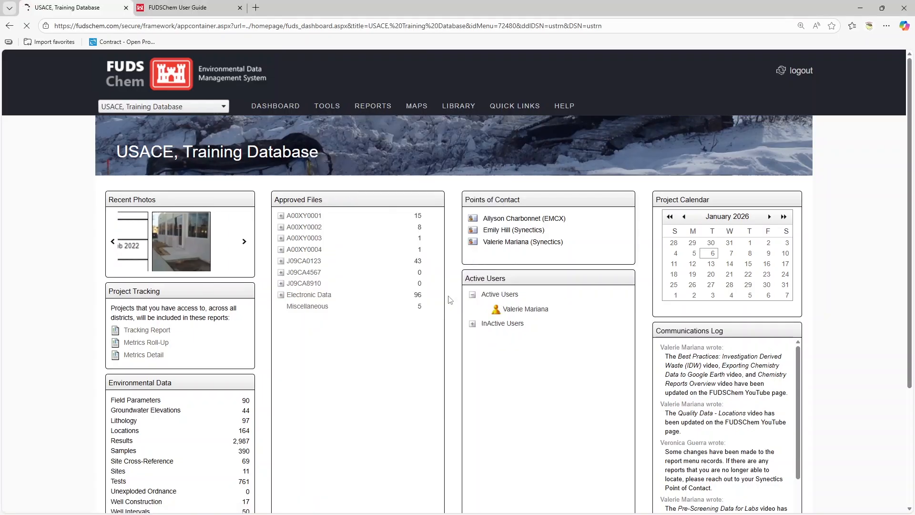
left_click(209, 194)
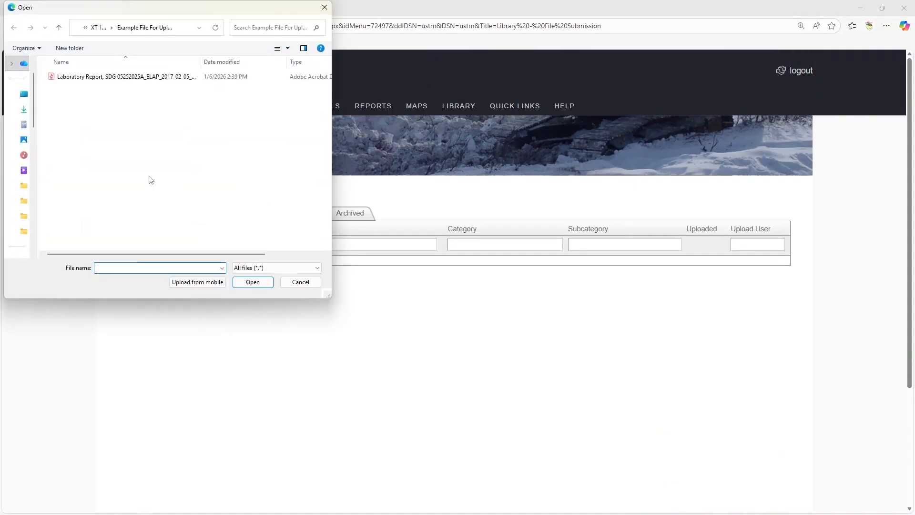
left_click(87, 78)
left_click(248, 283)
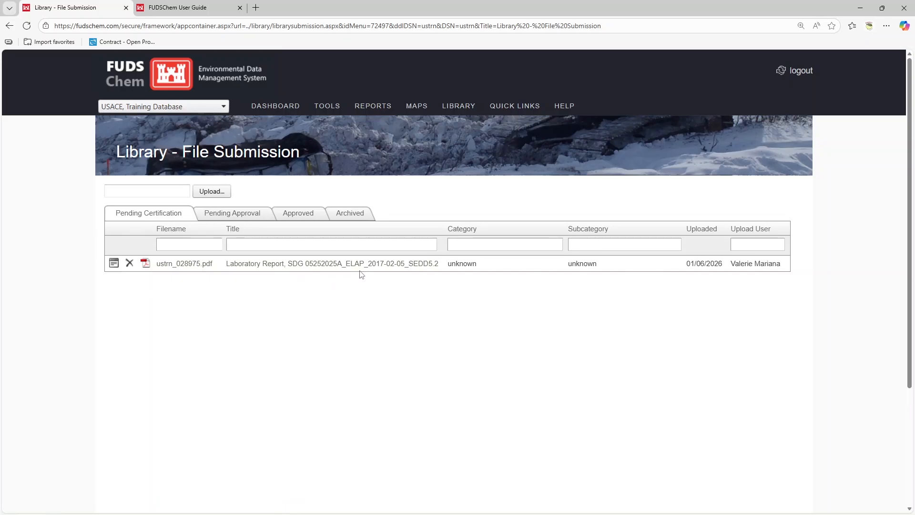
Preview the uploaded laboratory report PDF in its own tab and close that tab.
left_click(274, 265)
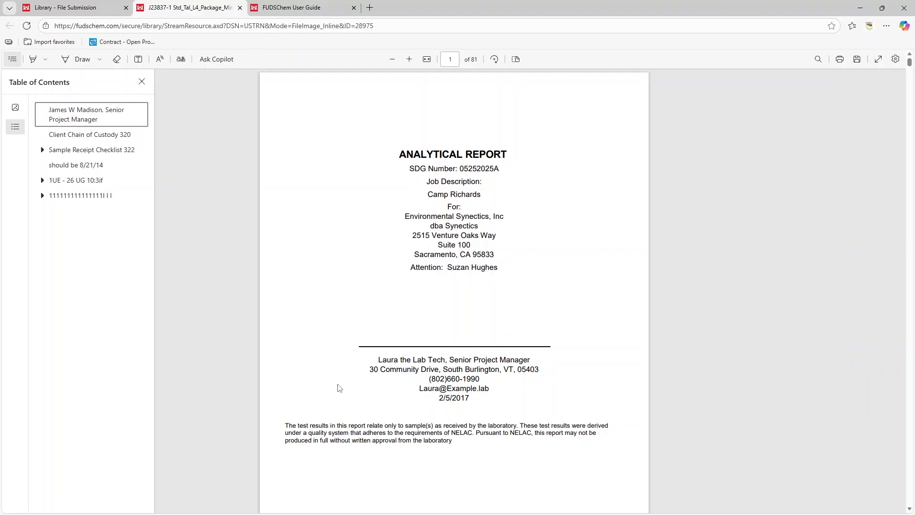
left_click(240, 7)
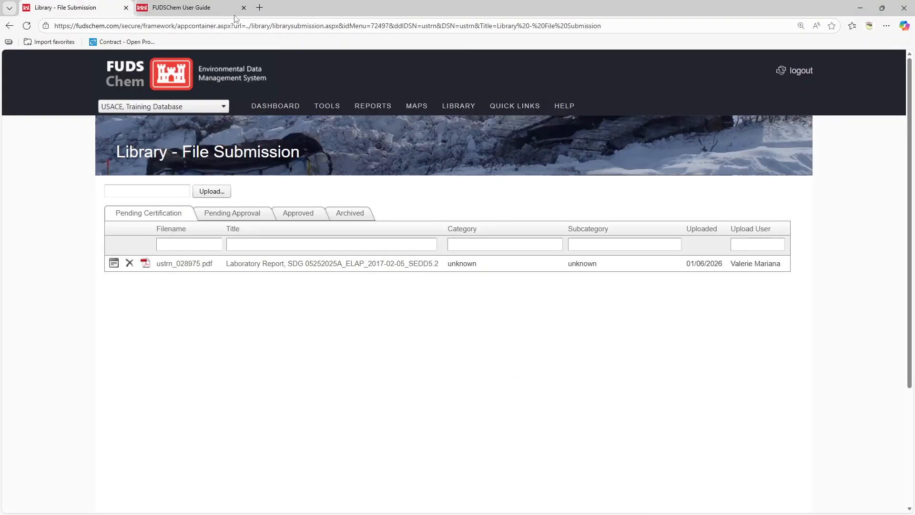
Open the uploaded file's properties and review the User Guide's recommended naming conventions for library files.
left_click(113, 266)
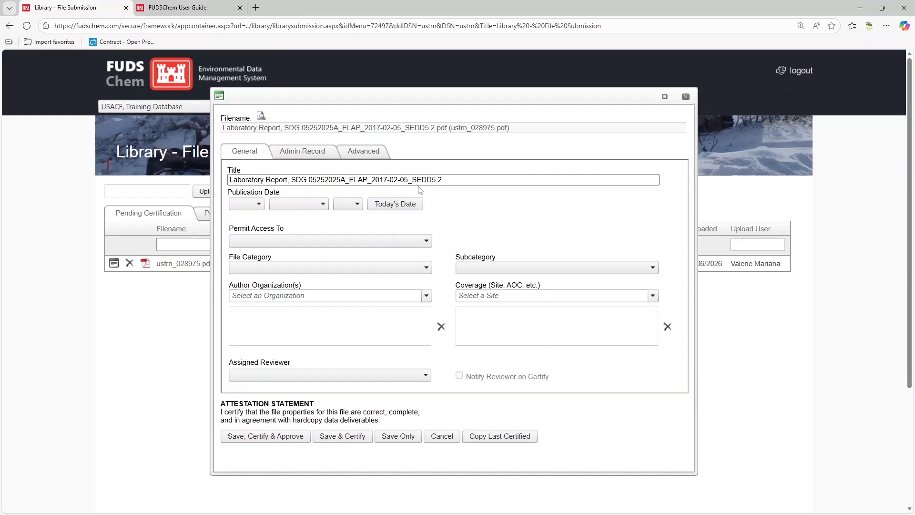
left_click(186, 11)
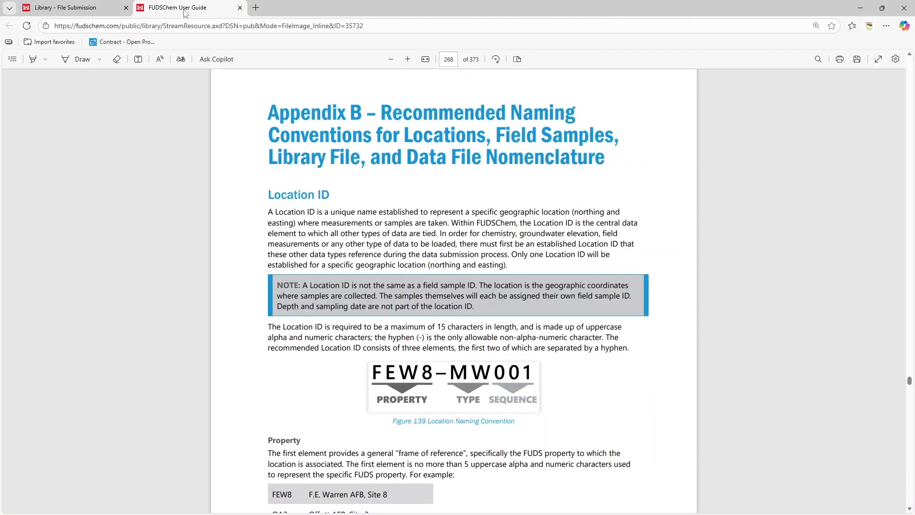
scroll(643, 172, "down", 15)
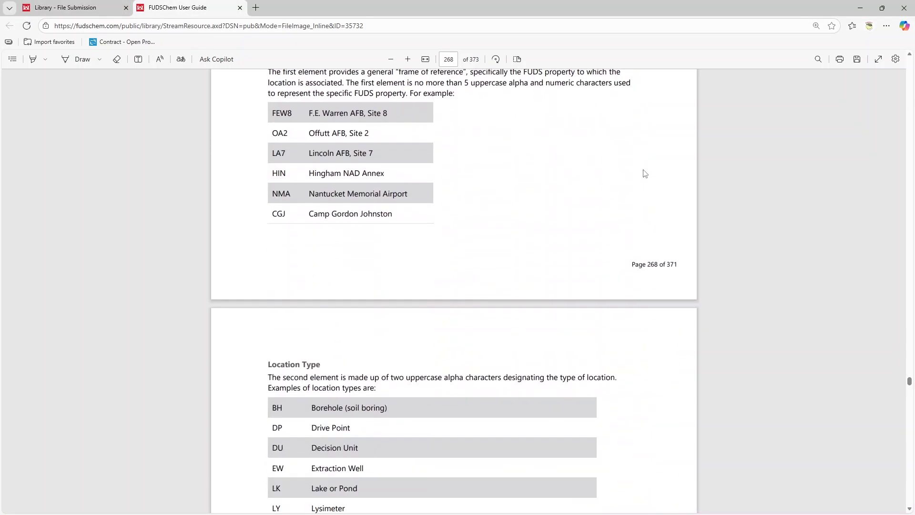
scroll(644, 172, "down", 20)
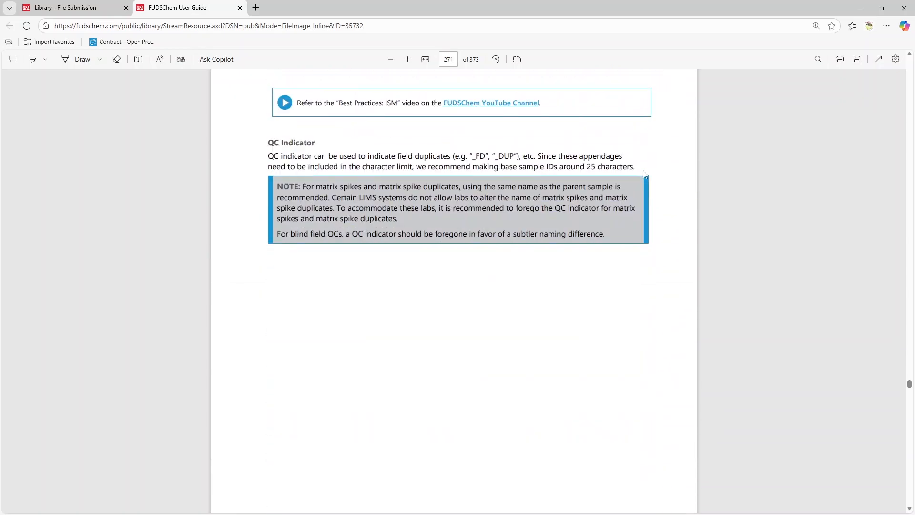
scroll(645, 174, "down", 20)
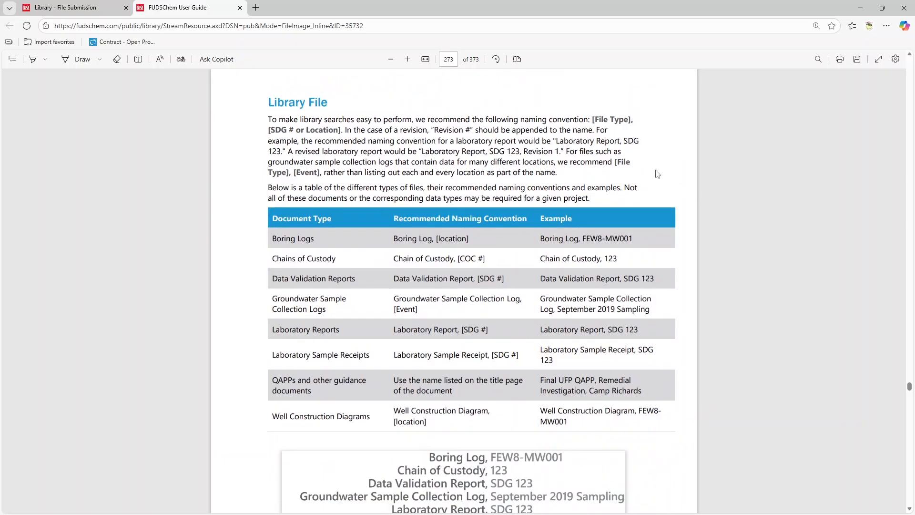
left_click(106, 9)
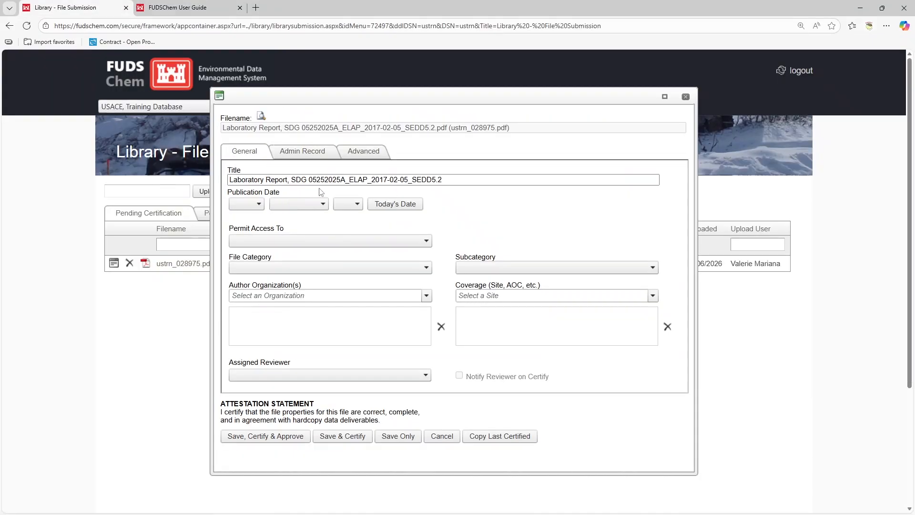
Shorten the file title to Laboratory Report, SDG 05252025A.
left_click(349, 180)
left_click_drag(348, 180, 461, 179)
key("BackSpace")
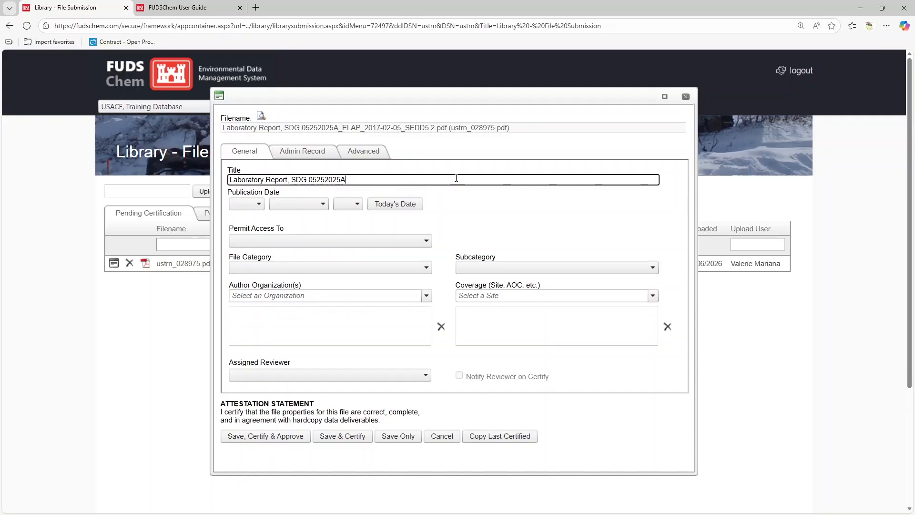
Set the publication date to 2017, February, 05.
left_click(260, 205)
left_click(250, 320)
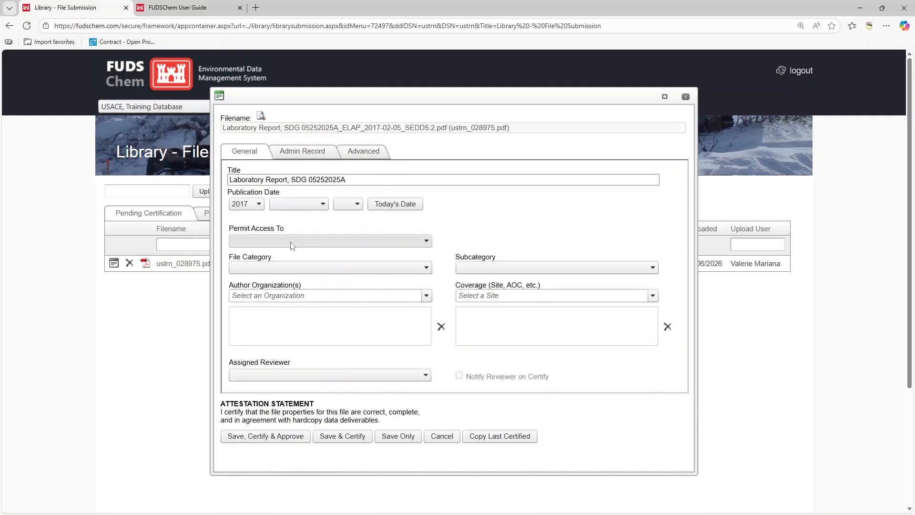
left_click(305, 203)
left_click(286, 237)
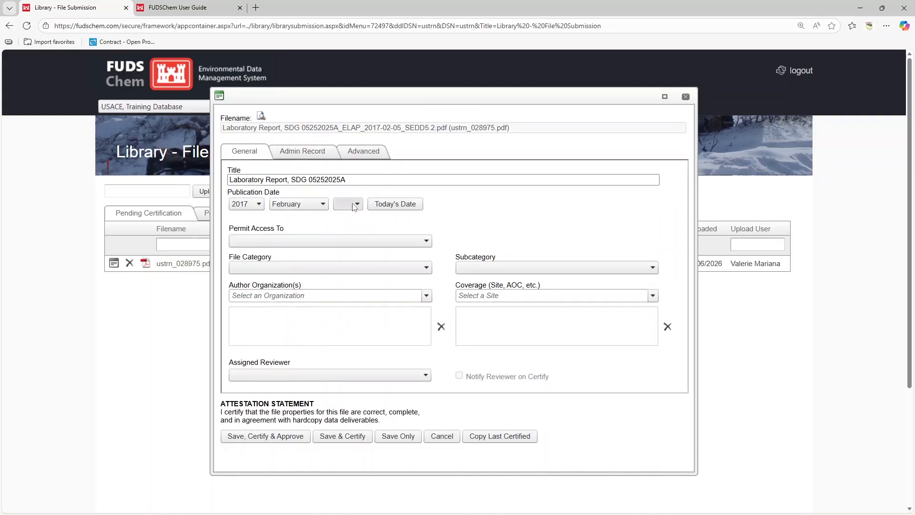
left_click(355, 205)
left_click(345, 265)
Permit access to General Users and set the file category to J09CA0123 - Camp Richards.
left_click(322, 240)
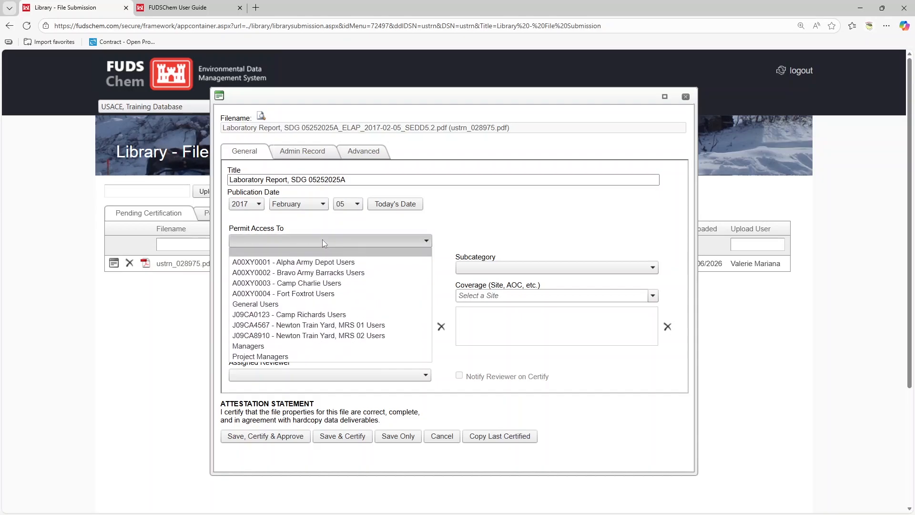
left_click(322, 305)
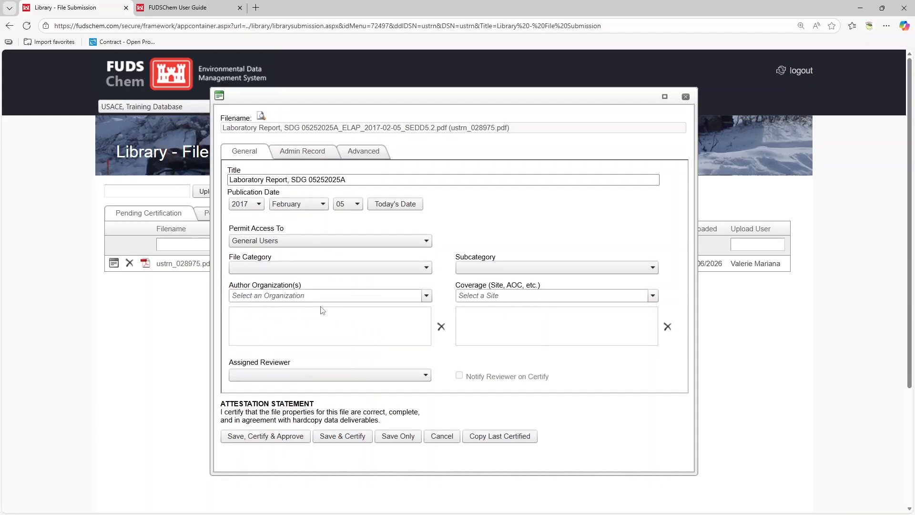
left_click(325, 269)
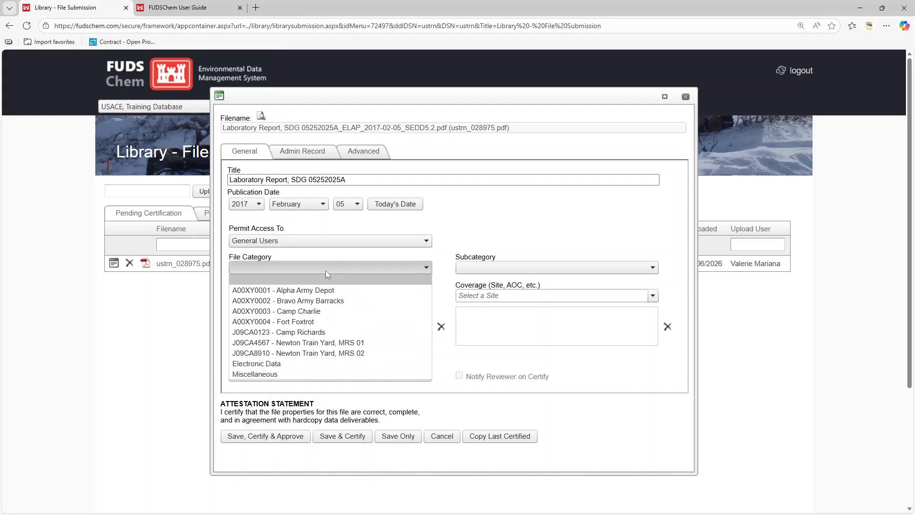
left_click(325, 333)
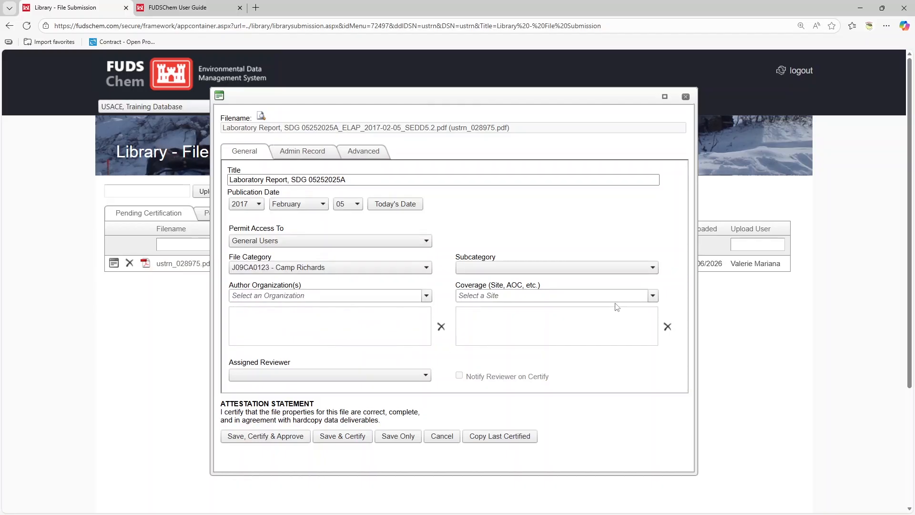
Set the subcategory to Laboratory Reports and add TestAmerica Laboratories, Inc. as author organization by searching test.
left_click(625, 268)
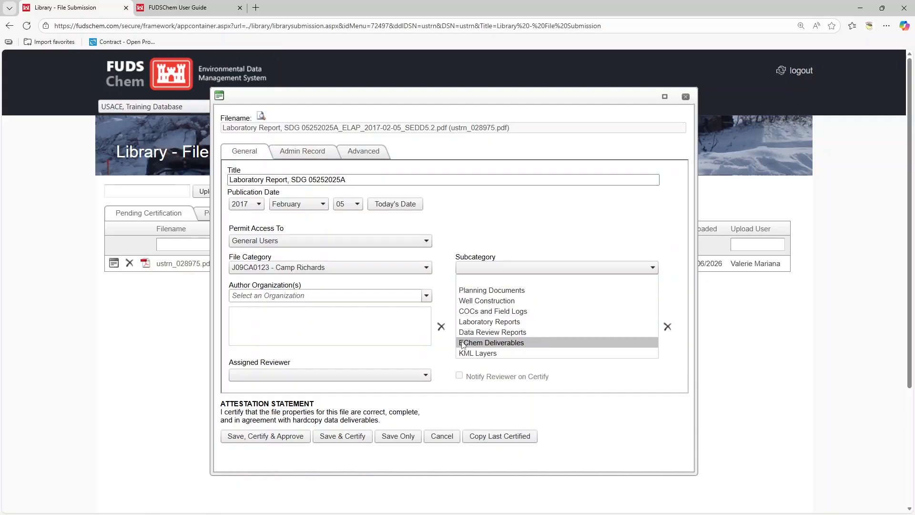
left_click(538, 321)
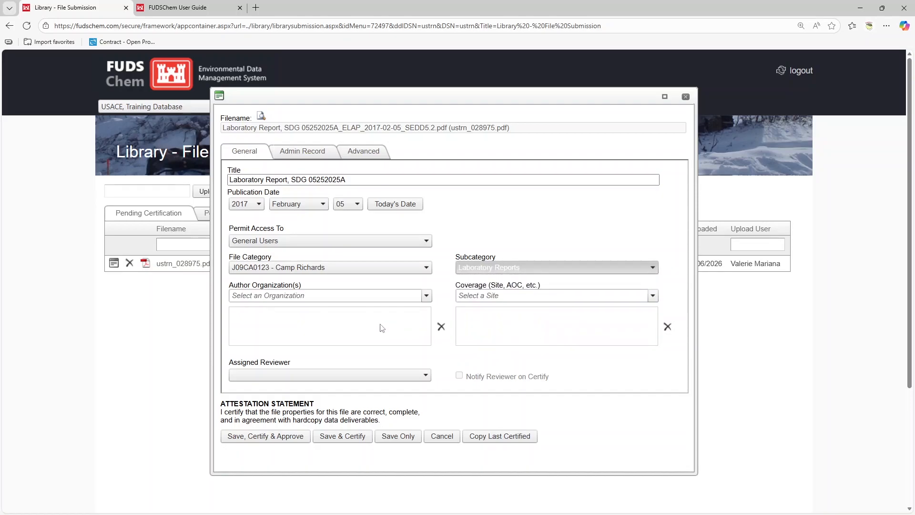
left_click(335, 296)
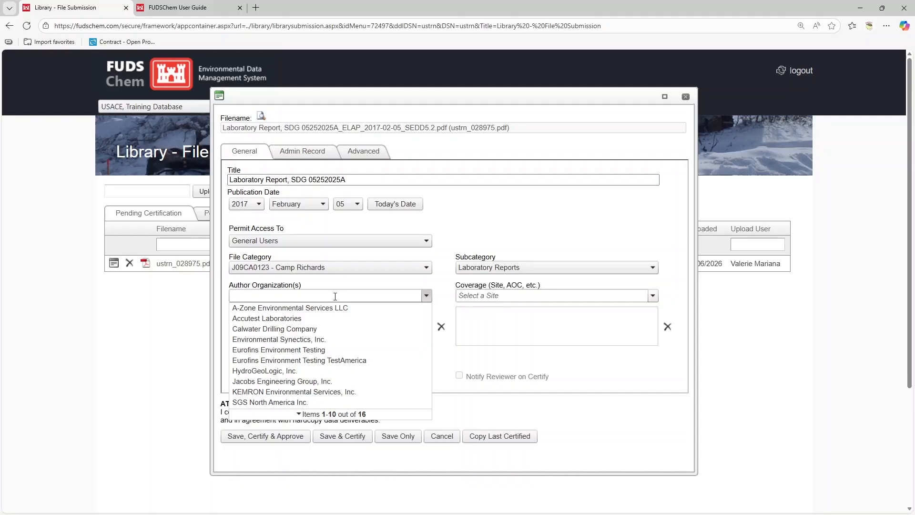
left_click(332, 415)
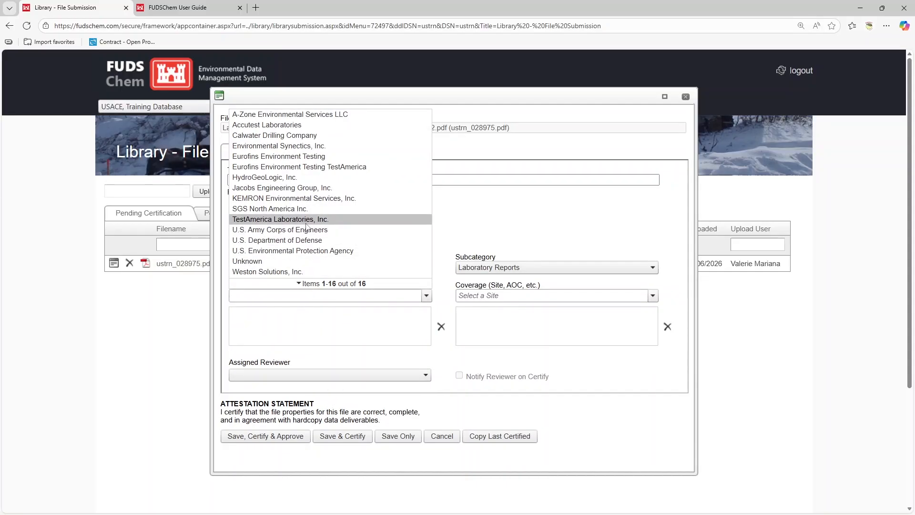
type("test")
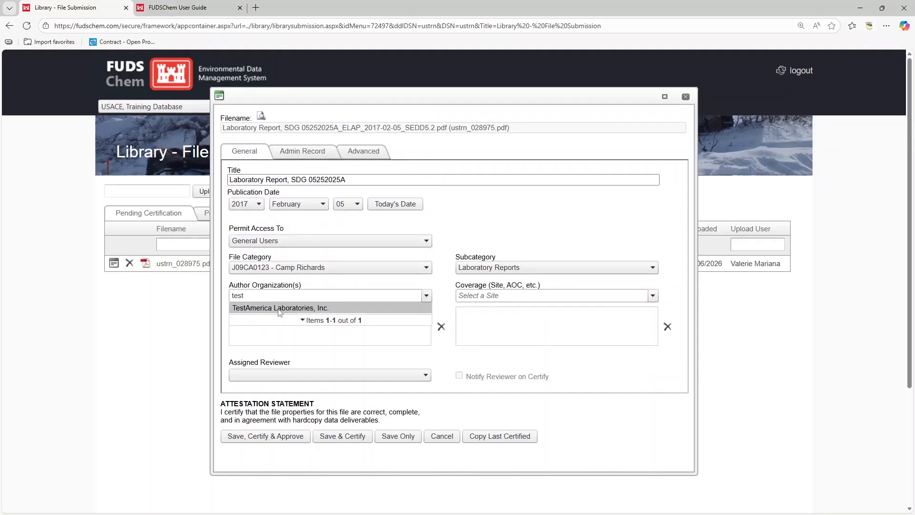
left_click(280, 309)
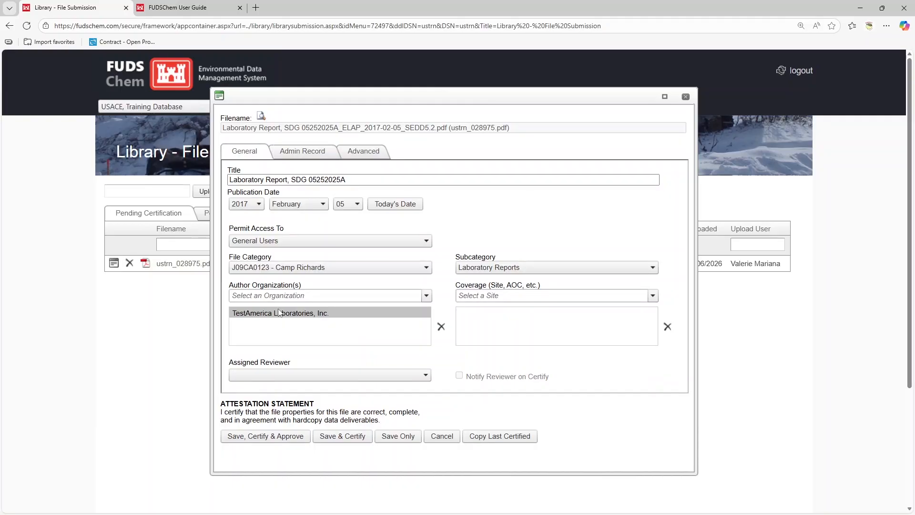
Add J09CA0123 - Camp Richards as coverage and choose the assigned reviewer from the user list.
left_click(526, 297)
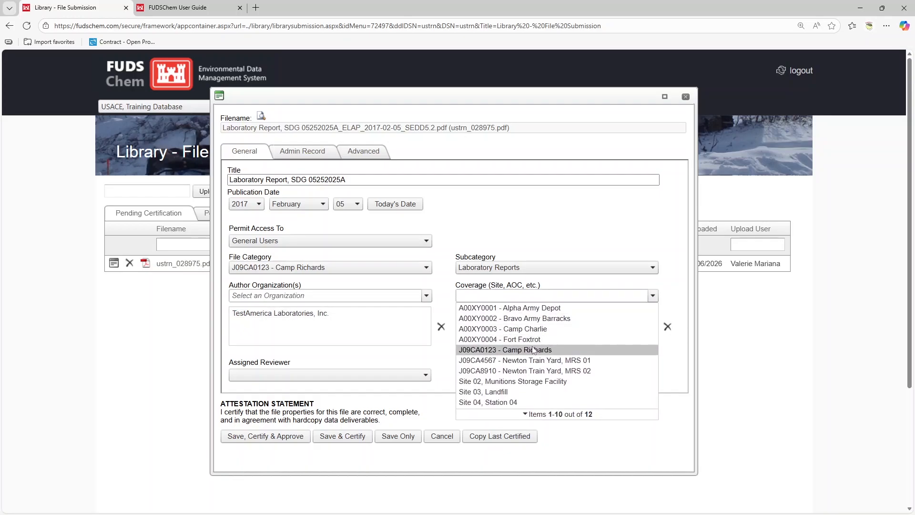
left_click(533, 350)
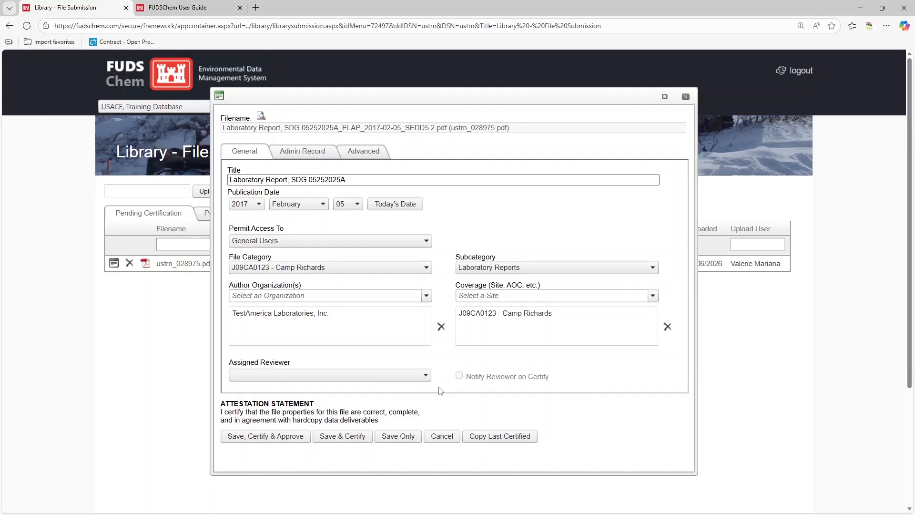
left_click(403, 380)
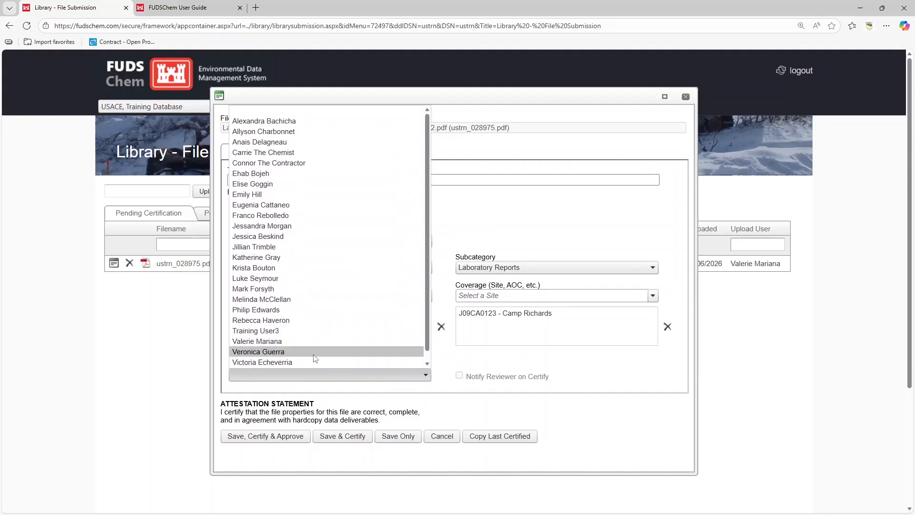
left_click(299, 347)
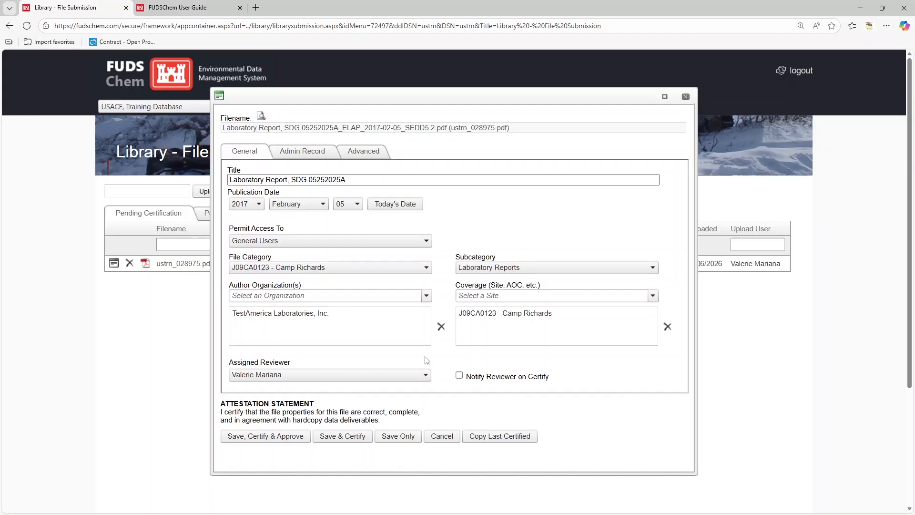
Reselect the Laboratory Reports subcategory, enable Notify Reviewer on Certify, and save and certify the file.
left_click(545, 271)
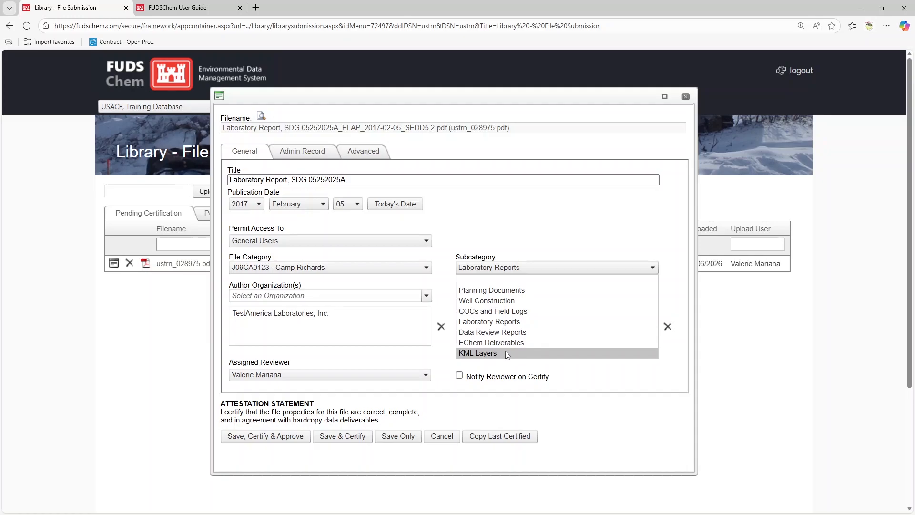
left_click(529, 322)
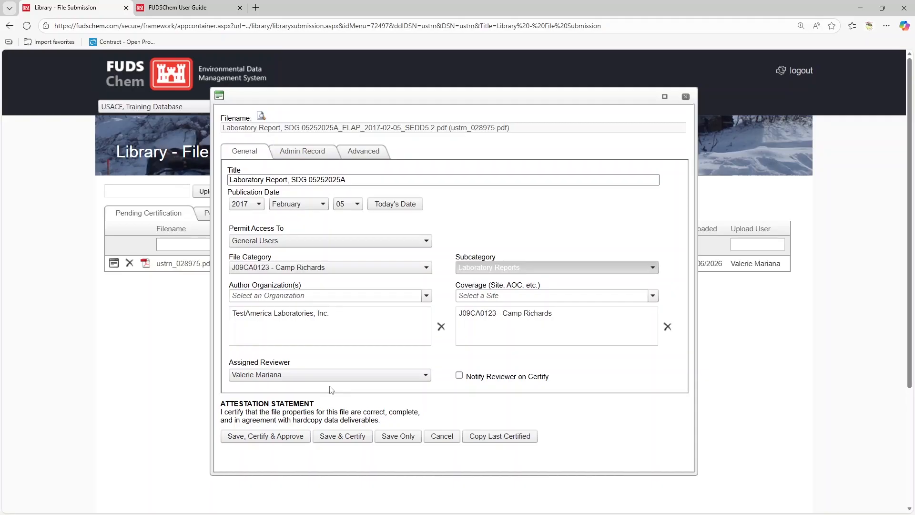
left_click(459, 376)
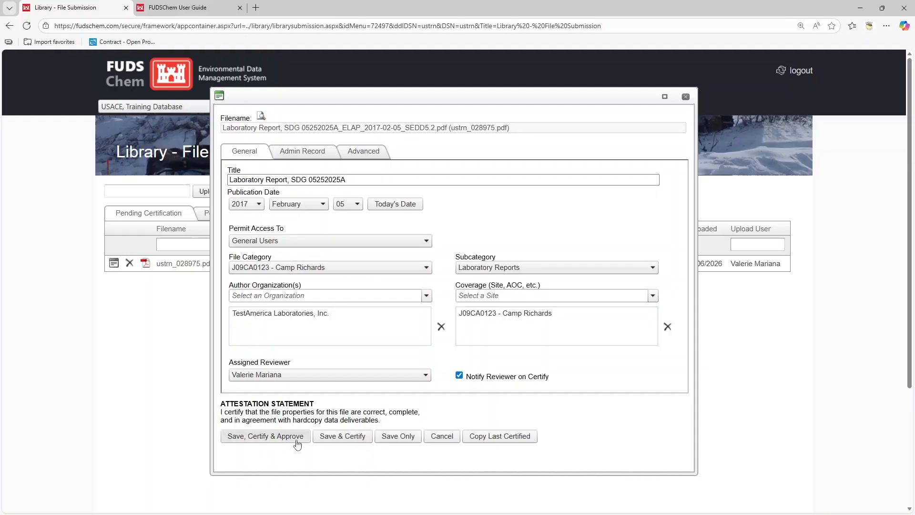
left_click(363, 436)
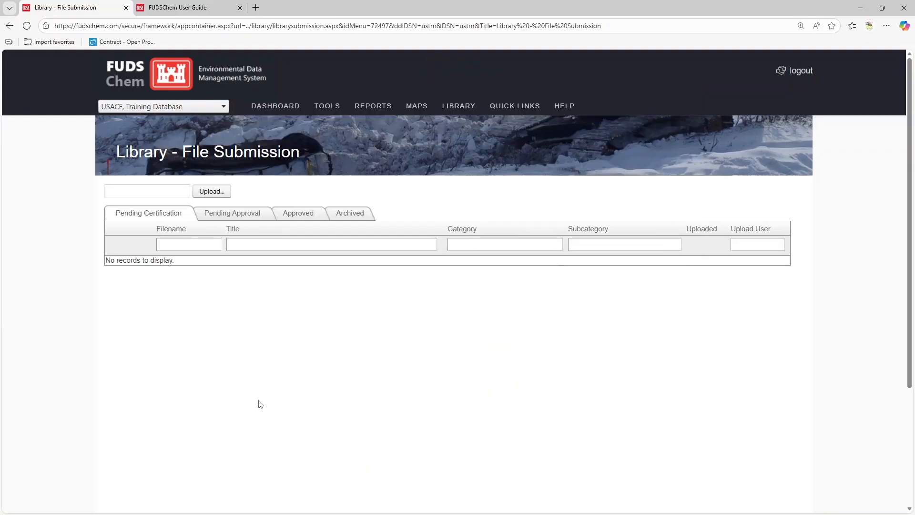
Check the Pending Approval list and open the Library Index Report.
left_click(256, 218)
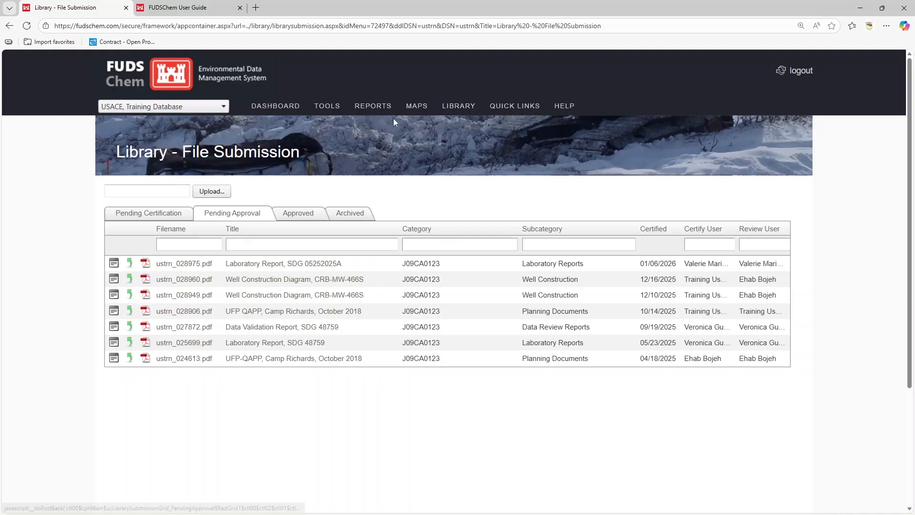
mouse_move(374, 106)
mouse_move(391, 205)
mouse_move(500, 245)
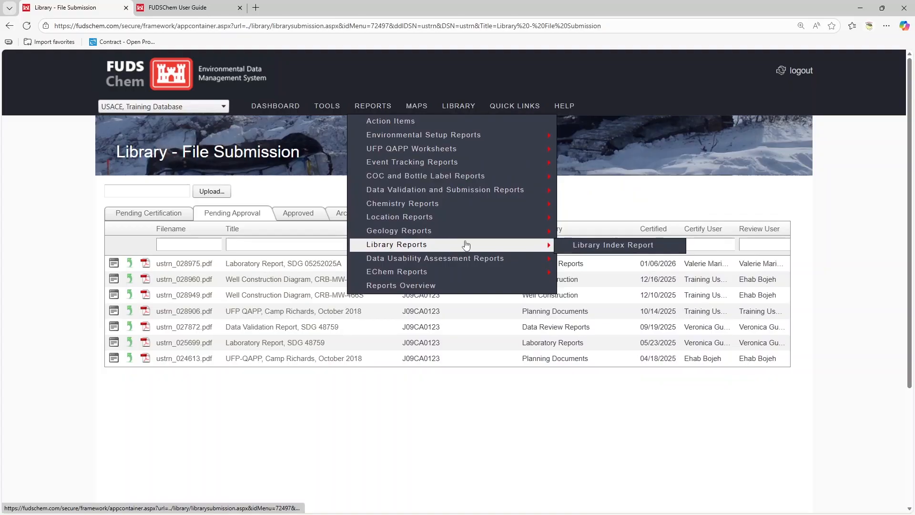
left_click(666, 246)
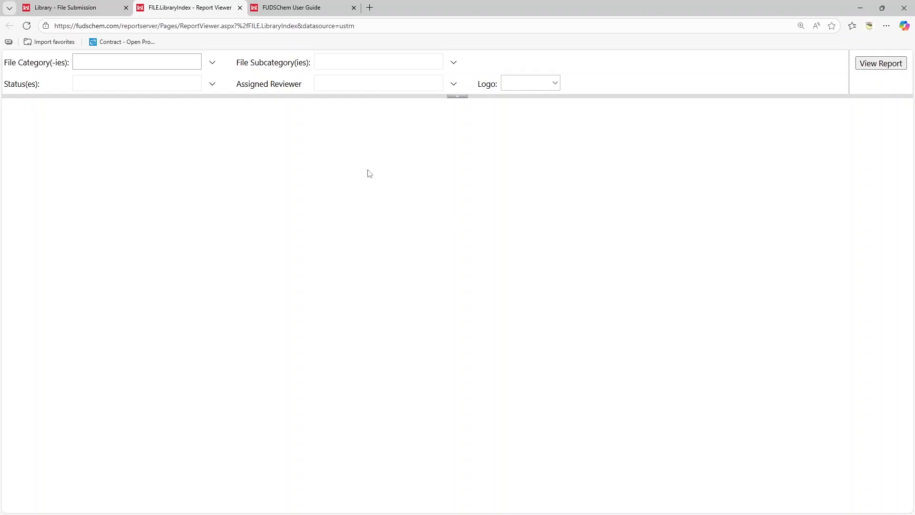
Set the report's file category parameter to J09CA0123.
left_click(213, 62)
left_click(122, 77)
left_click(233, 71)
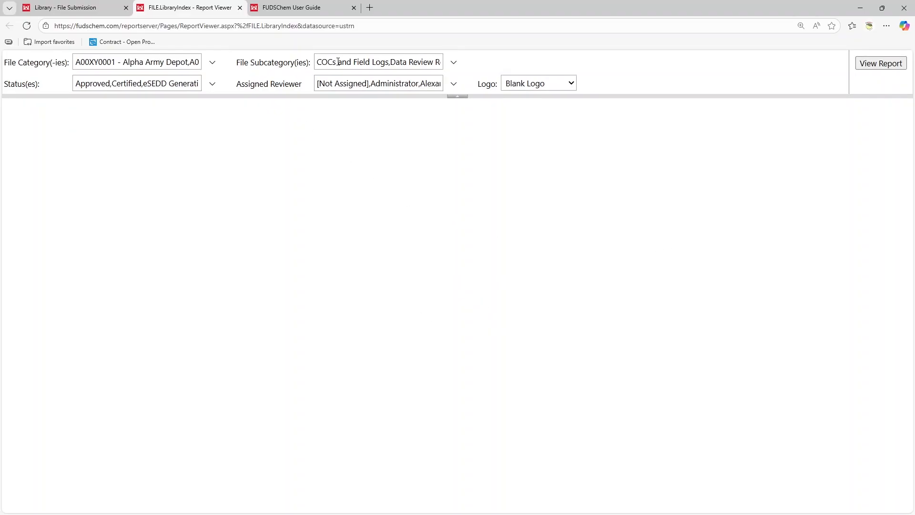
Limit the file subcategory parameter to Laboratory Reports only by clearing all others.
left_click(315, 62)
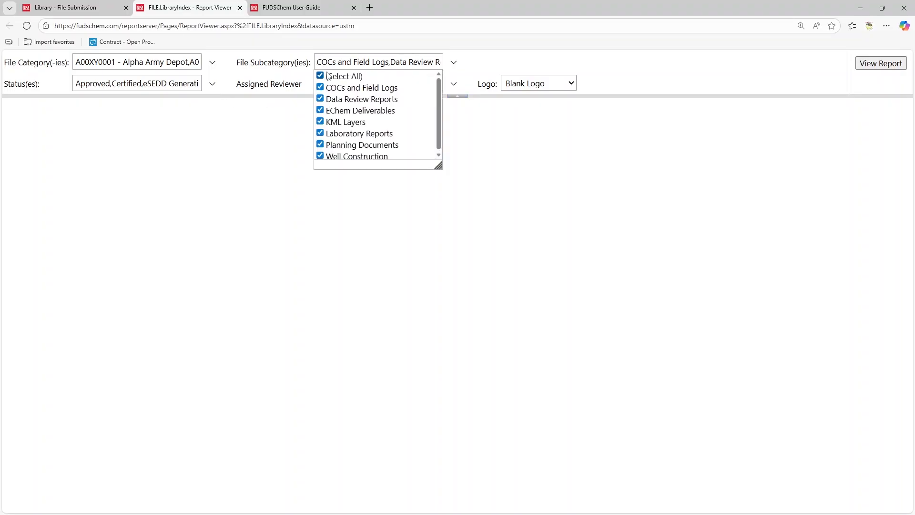
left_click(320, 76)
left_click(320, 133)
left_click(230, 81)
Limit the status parameter to Certified only.
left_click(212, 83)
left_click(103, 113)
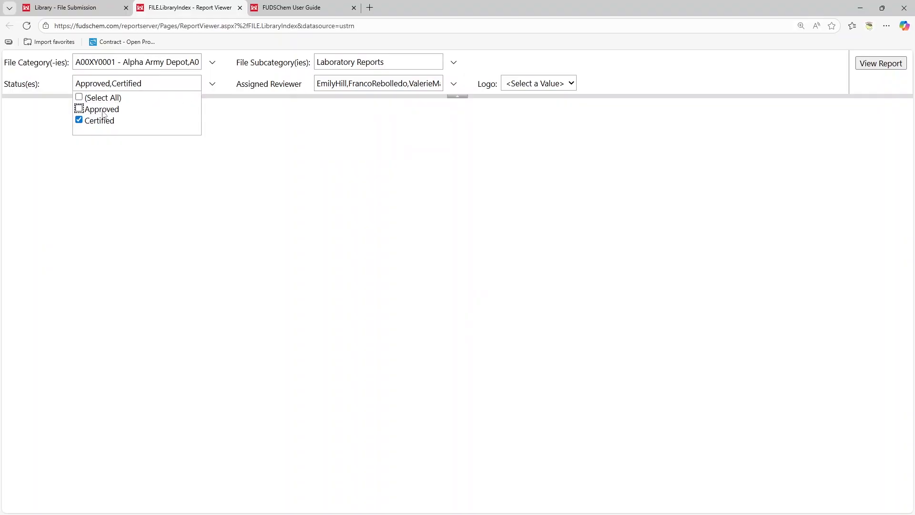
left_click(227, 82)
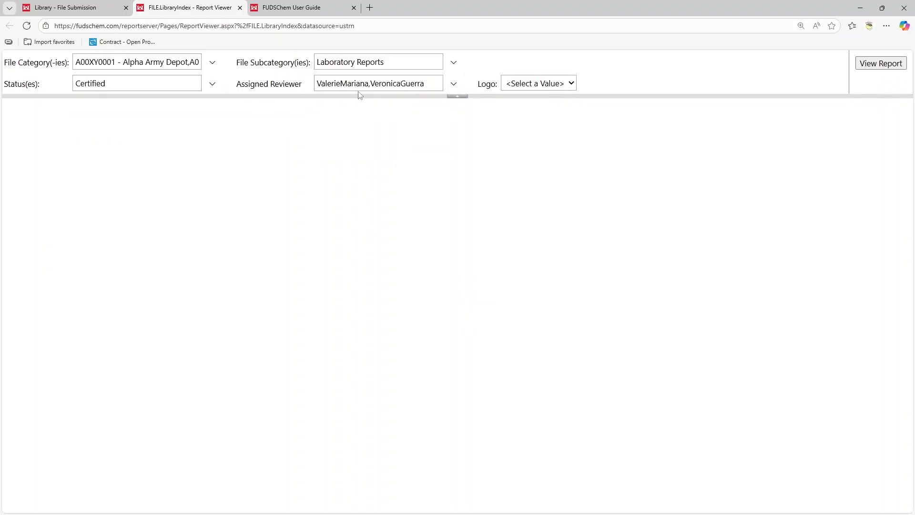
Limit the assigned reviewer to the file's own reviewer and set the logo to Blank Logo.
left_click(372, 85)
left_click(364, 120)
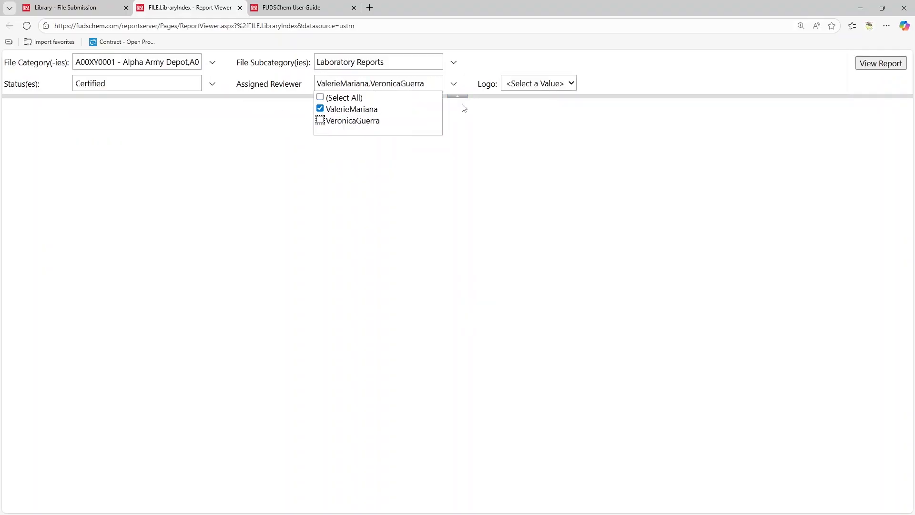
left_click(479, 79)
left_click(531, 85)
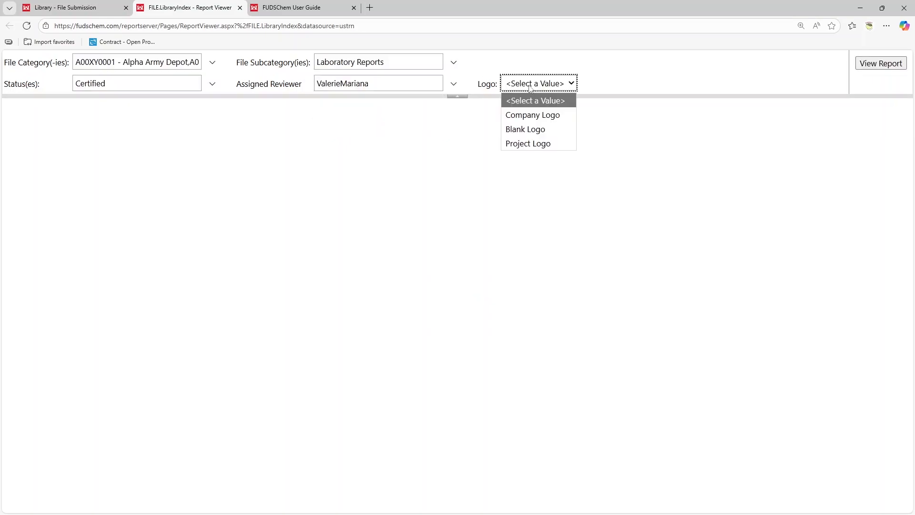
left_click(535, 130)
Generate the Library Index Report and view it at 150% zoom.
left_click(889, 69)
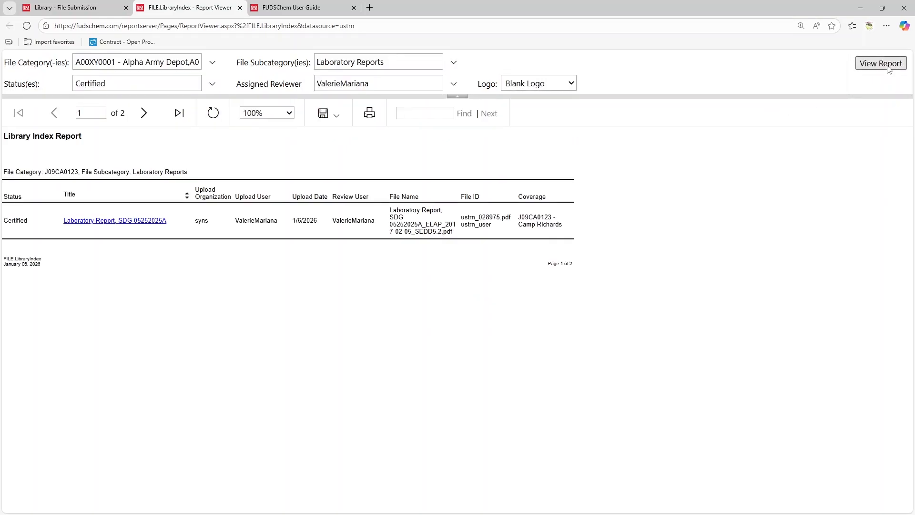
left_click(278, 115)
left_click(262, 186)
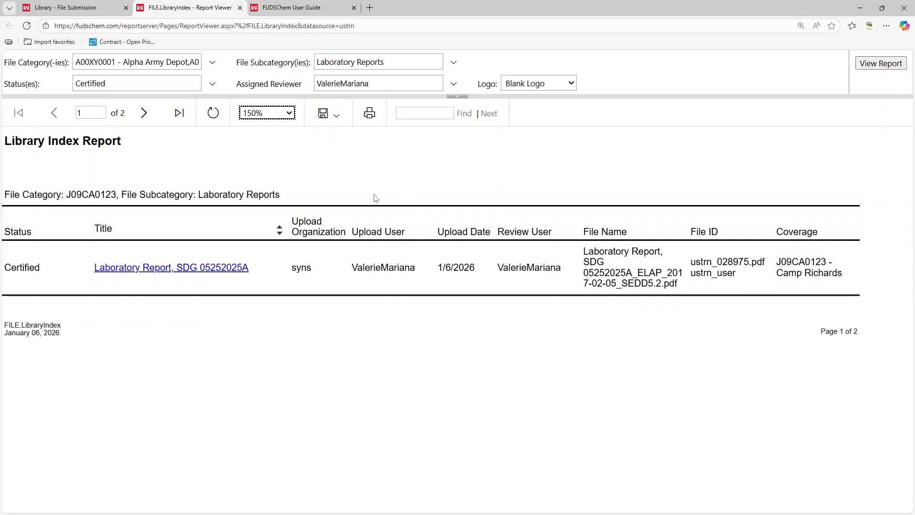
Return to the Library - File Submission tab and open the Library menu.
left_click(98, 9)
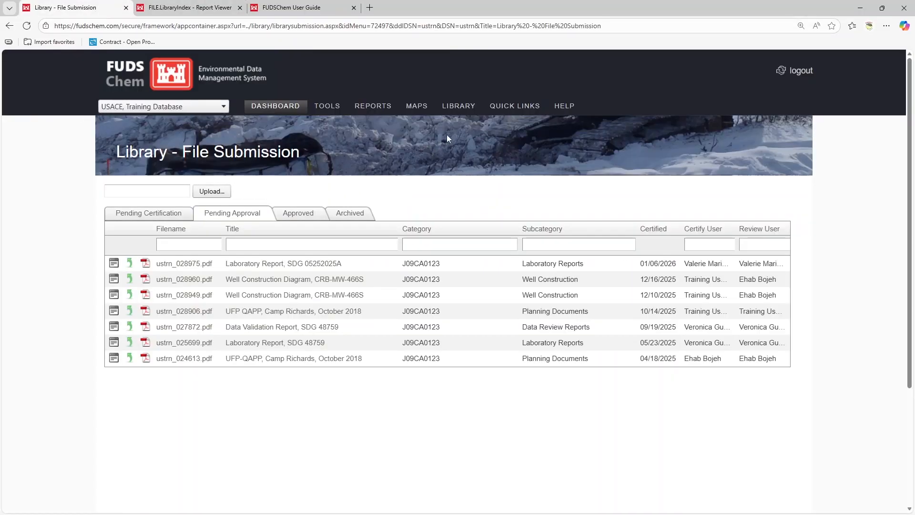
mouse_move(459, 110)
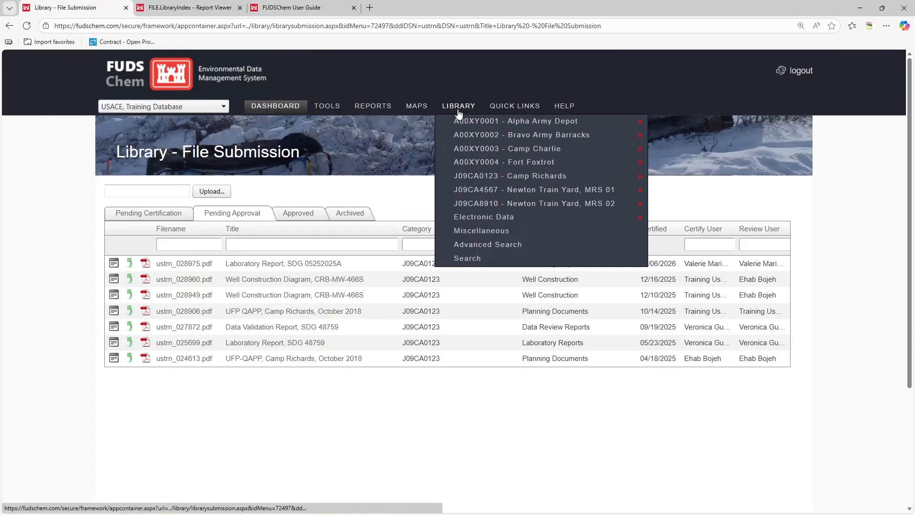